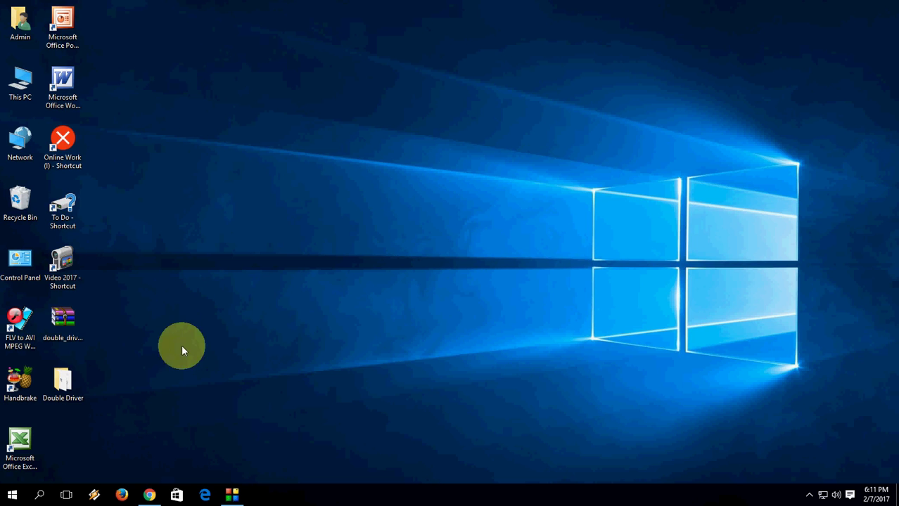
- Restore the Chrome window showing the Google results for 'double driver' from the taskbar
{"action": "left_click", "coordinate": [150, 495]}
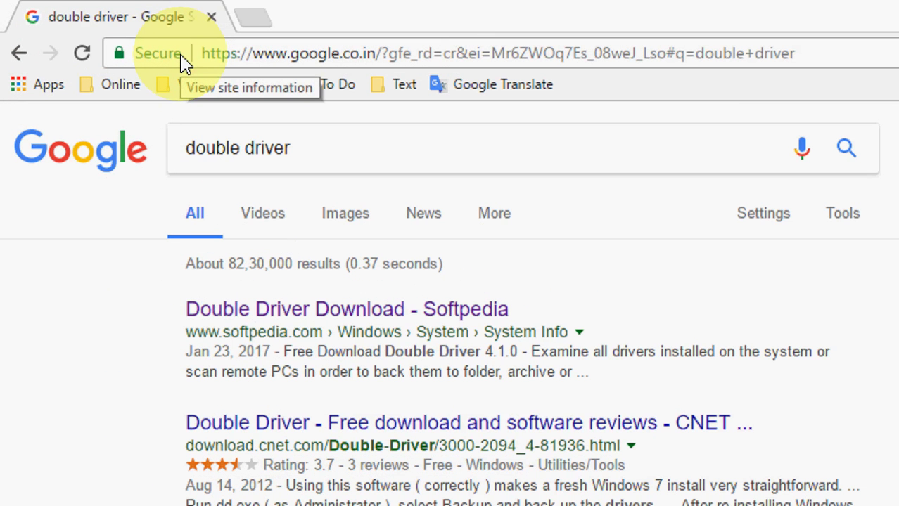
- Look over the 'double driver' search query, then minimize Chrome to reveal the desktop
{"action": "left_click", "coordinate": [362, 135]}
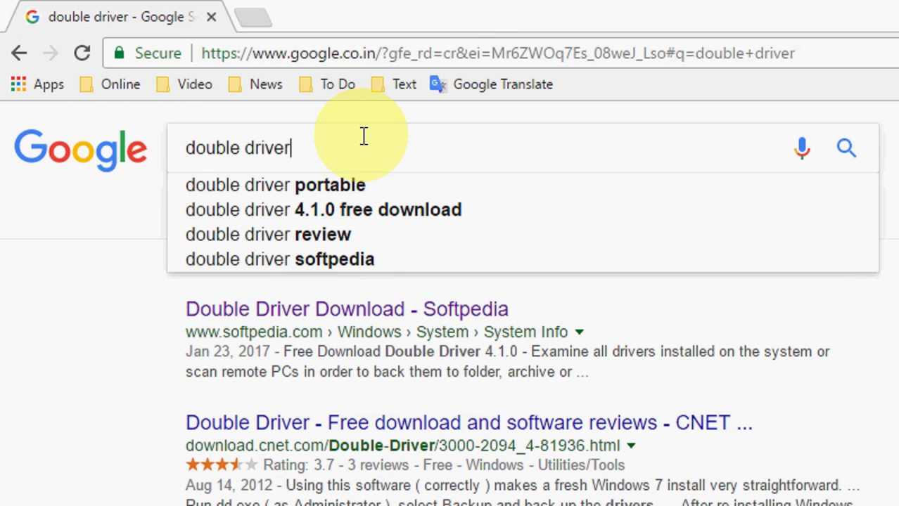
{"action": "left_click", "coordinate": [844, 148]}
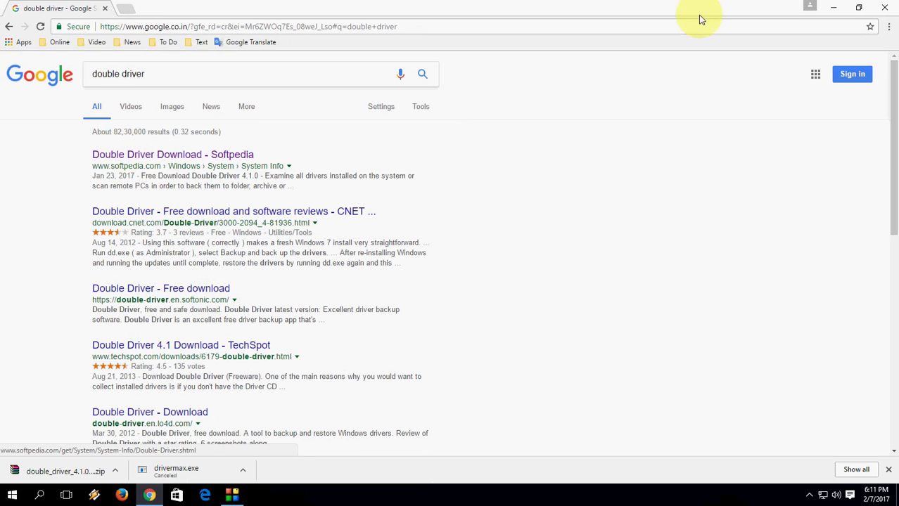
{"action": "left_click", "coordinate": [832, 7]}
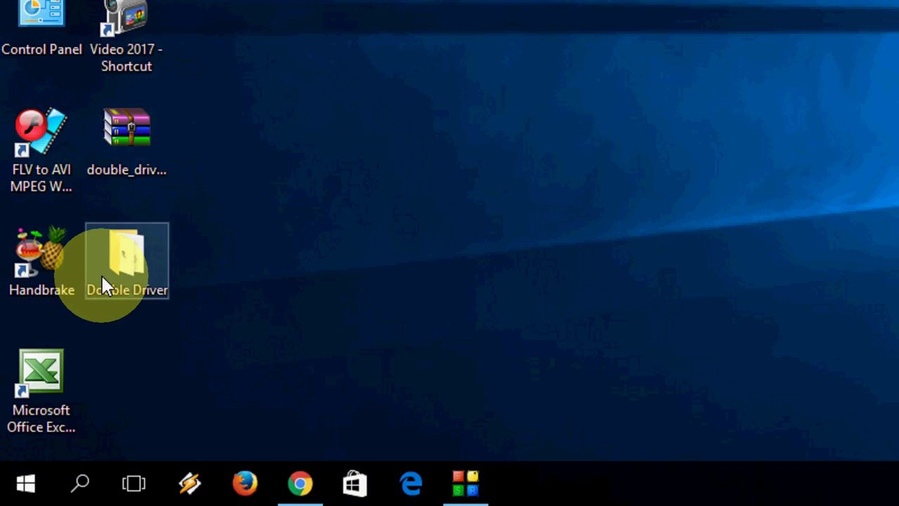
- Open the Double Driver desktop folder and run dd as administrator
{"action": "double_click", "coordinate": [122, 271]}
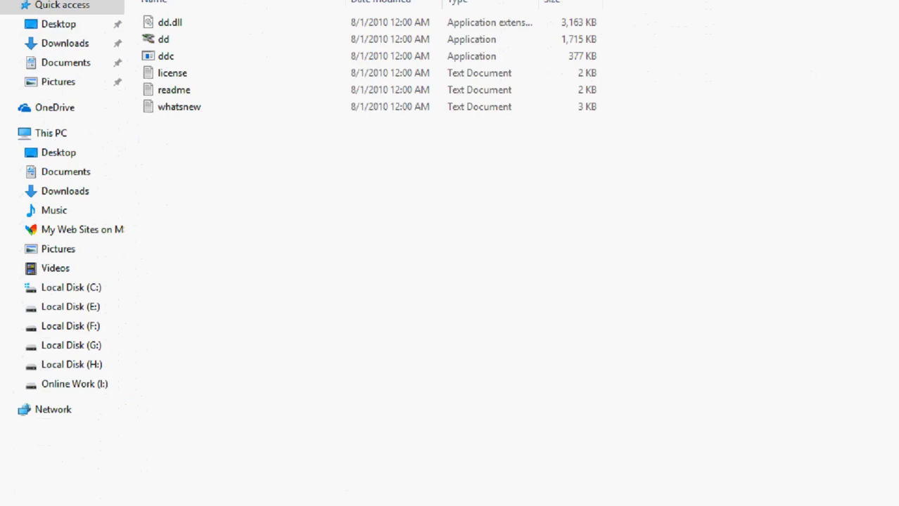
{"action": "left_click", "coordinate": [146, 85]}
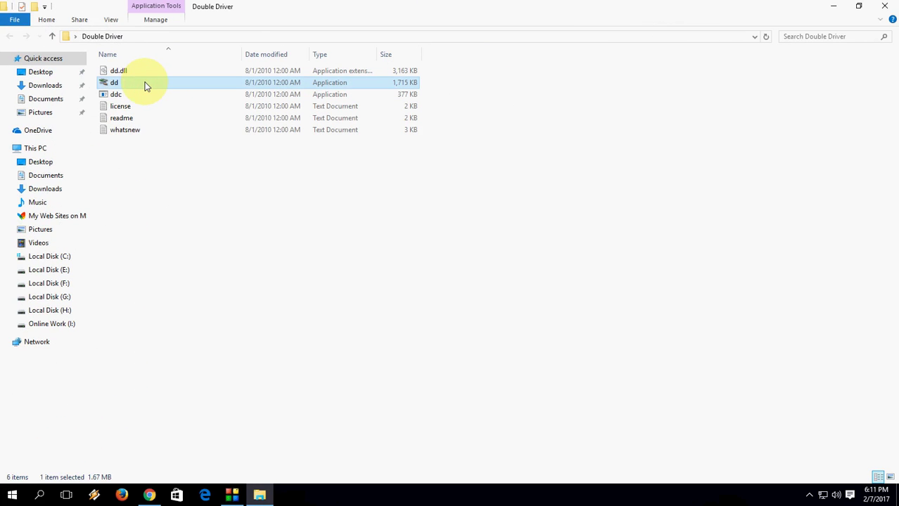
{"action": "right_click", "coordinate": [145, 85]}
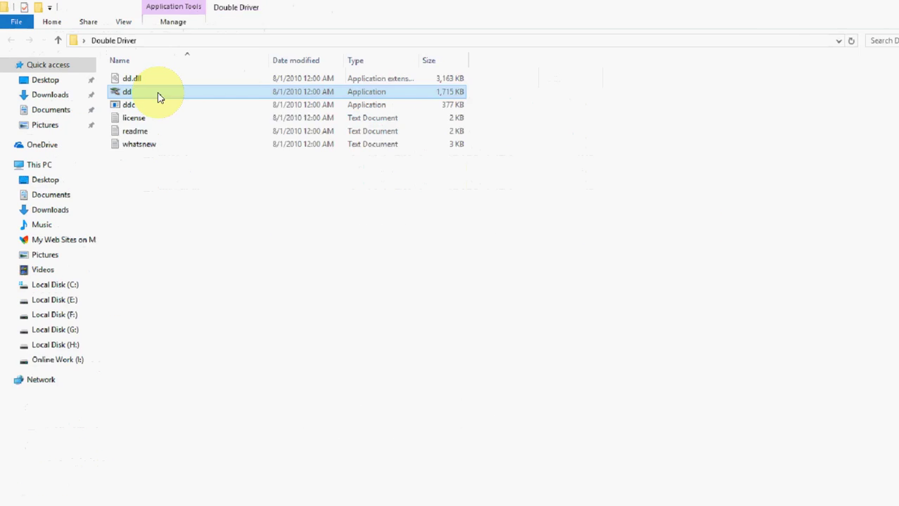
{"action": "right_click", "coordinate": [142, 85]}
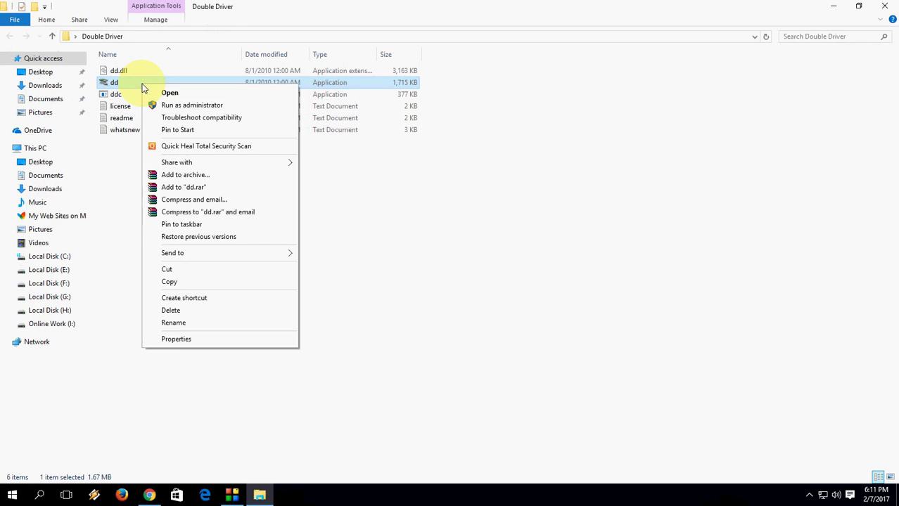
{"action": "left_click", "coordinate": [245, 112]}
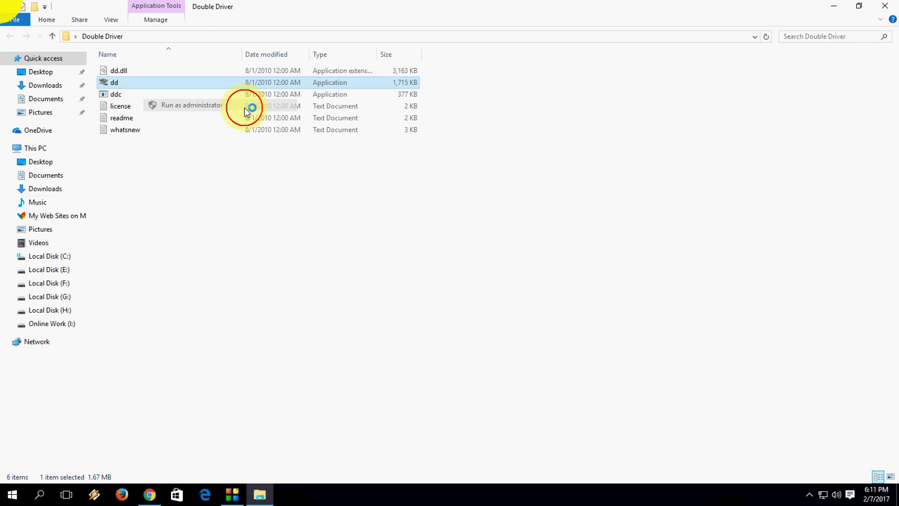
- Hide Explorer, reposition the Double Driver window, and switch to the Backup view
{"action": "left_click", "coordinate": [832, 6]}
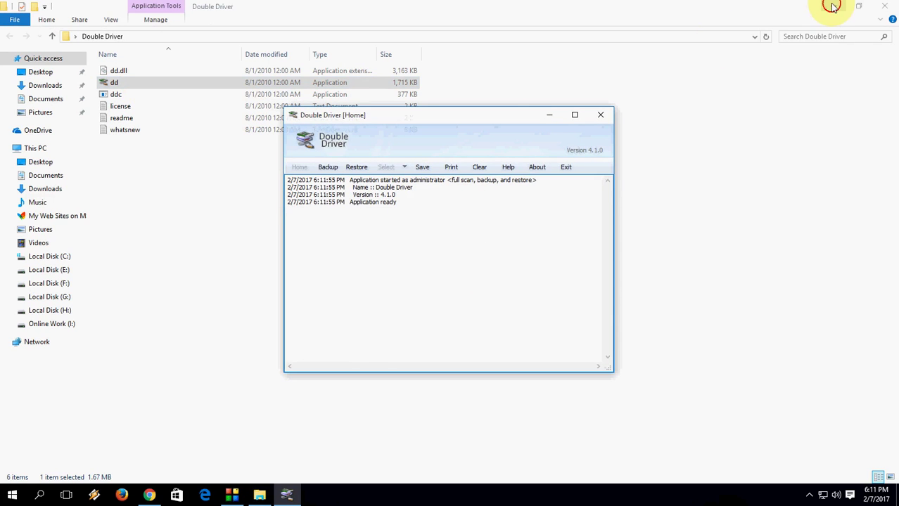
{"action": "left_click_drag", "start_coordinate": [351, 83], "coordinate": [266, 107]}
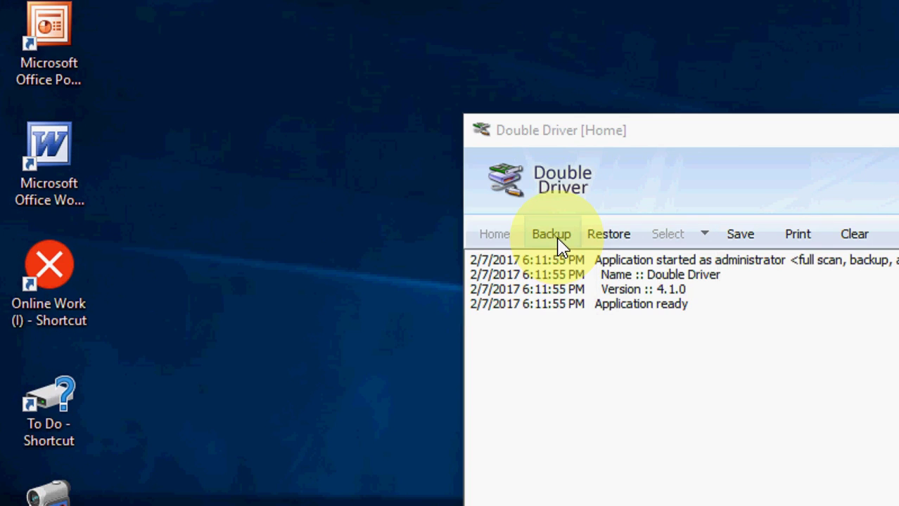
{"action": "left_click", "coordinate": [314, 123]}
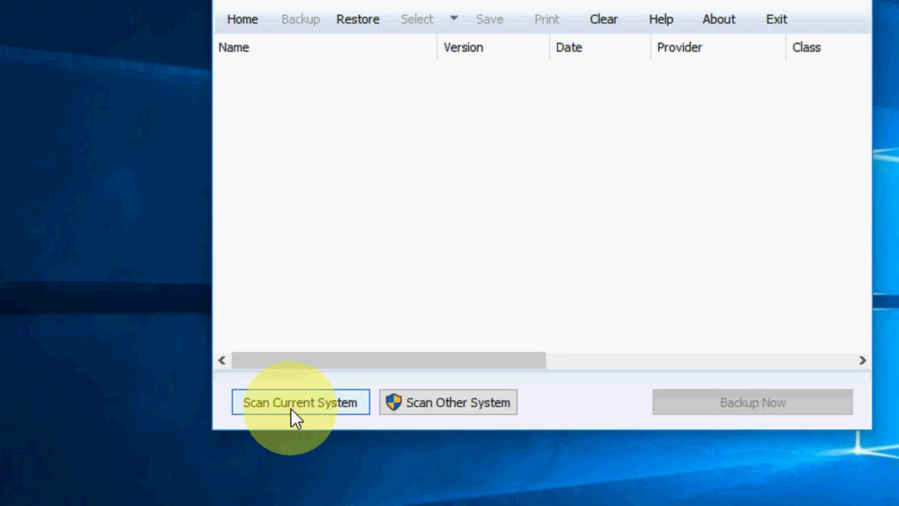
- Scan the current system's drivers and toggle the Local Print Queue and Intel USB driver ticks
{"action": "left_click", "coordinate": [294, 408]}
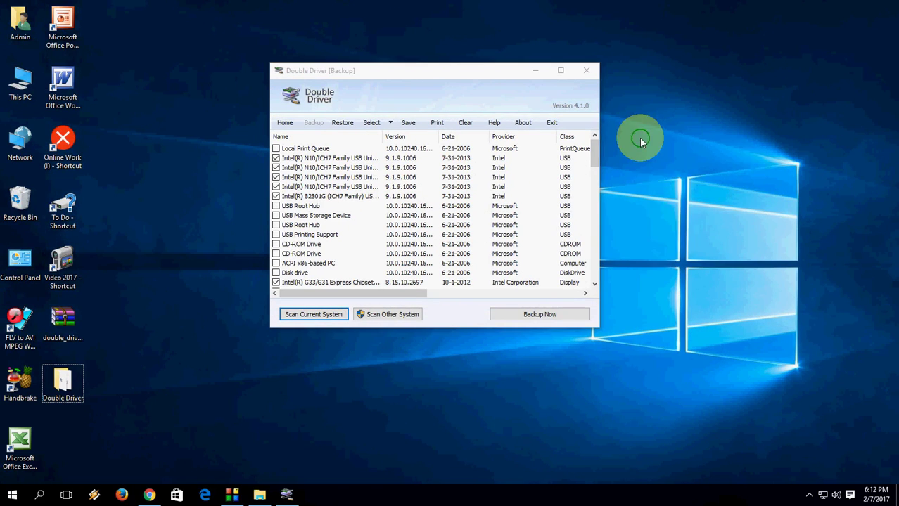
{"action": "right_click", "coordinate": [638, 137]}
{"action": "left_click", "coordinate": [659, 174]}
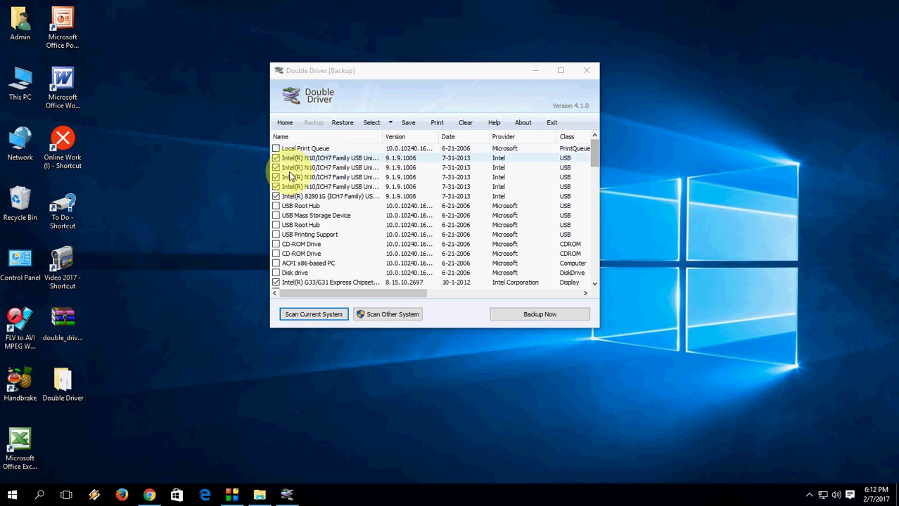
{"action": "mouse_move", "coordinate": [592, 155]}
{"action": "left_mouse_down"}
{"action": "mouse_move", "coordinate": [598, 190]}
{"action": "mouse_move", "coordinate": [609, 141]}
{"action": "left_mouse_up"}
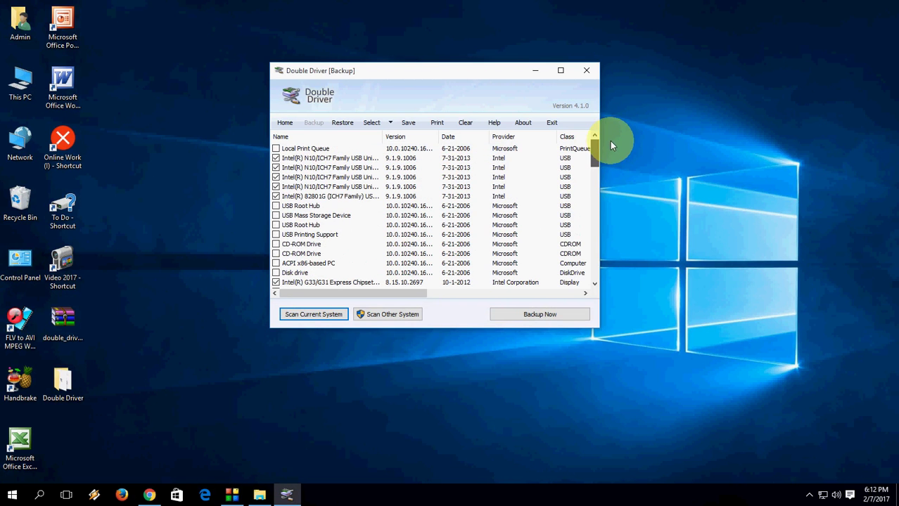
{"action": "left_click", "coordinate": [276, 149]}
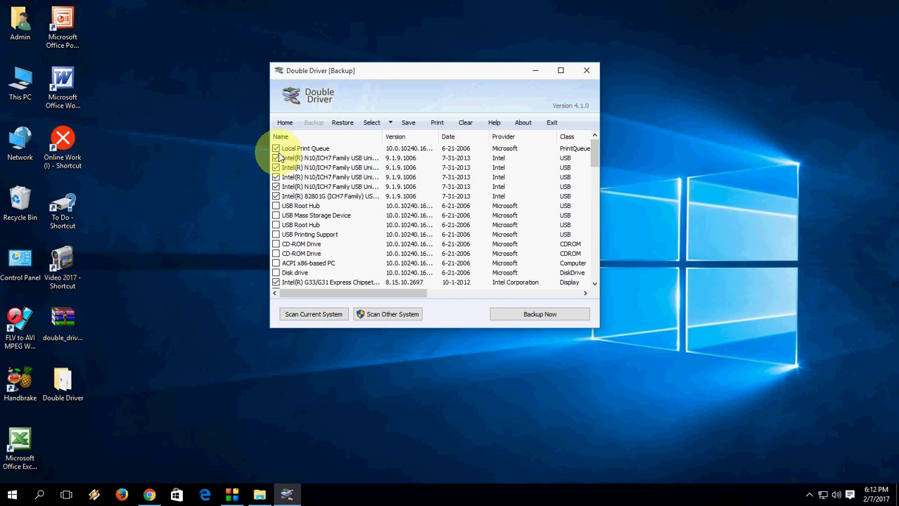
{"action": "left_click", "coordinate": [275, 158]}
{"action": "left_click", "coordinate": [276, 168]}
{"action": "left_click", "coordinate": [276, 187]}
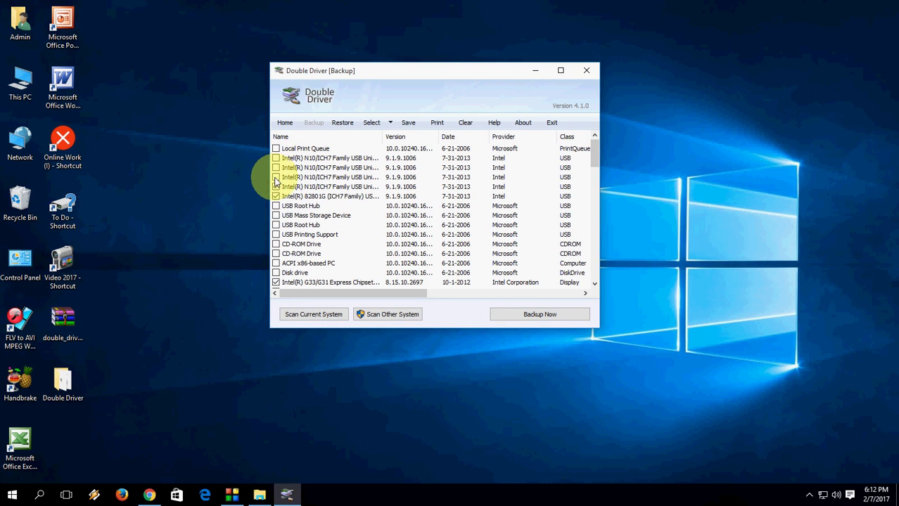
{"action": "left_click", "coordinate": [276, 196]}
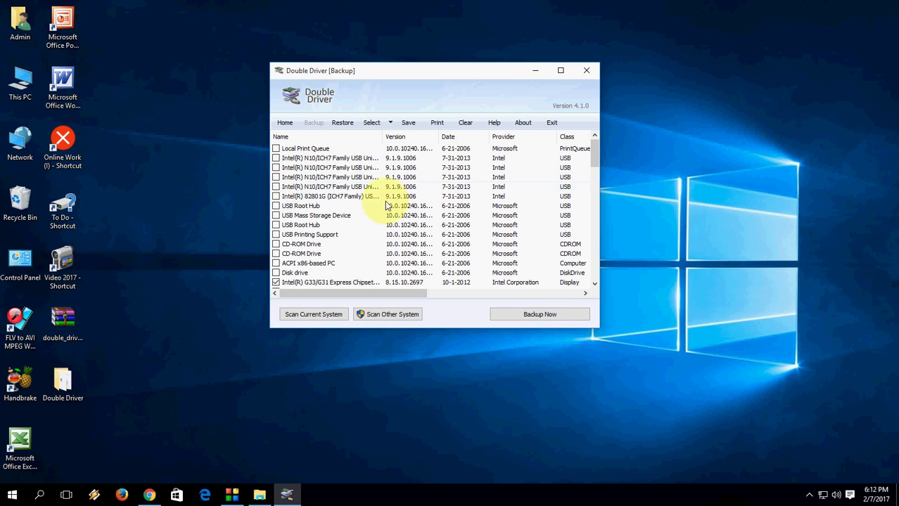
- Clear all driver ticks with Select None, leaving only the first Intel N10/ICH7 USB driver ticked
{"action": "mouse_move", "coordinate": [595, 144]}
{"action": "left_mouse_down"}
{"action": "mouse_move", "coordinate": [611, 137]}
{"action": "mouse_move", "coordinate": [373, 136]}
{"action": "left_mouse_up"}
{"action": "left_click", "coordinate": [390, 123]}
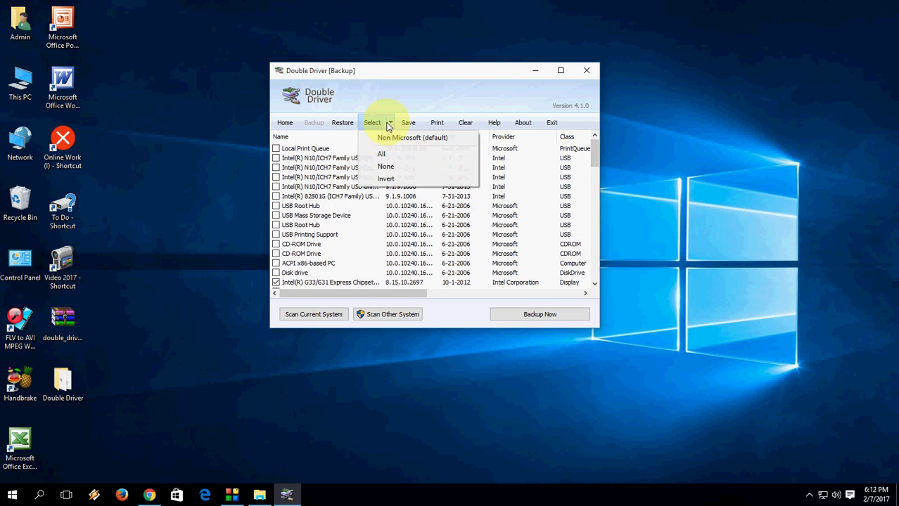
{"action": "left_click", "coordinate": [389, 166]}
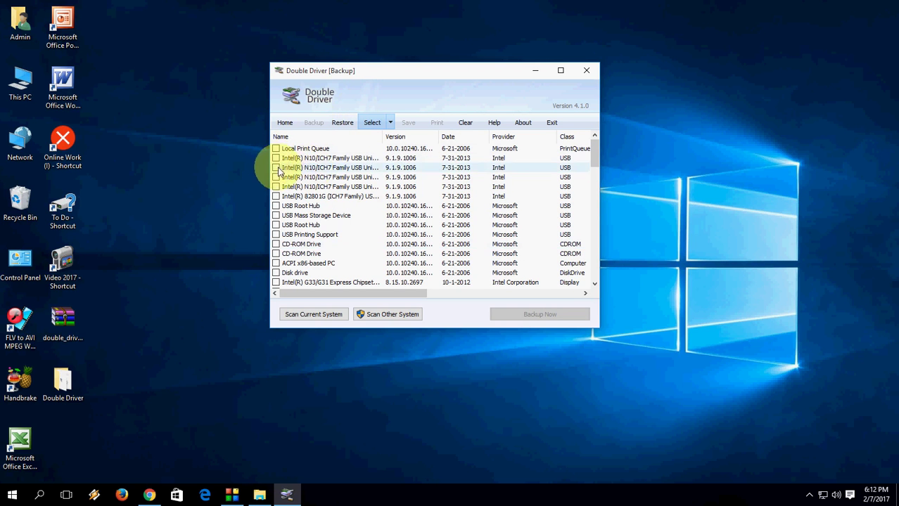
{"action": "left_click", "coordinate": [276, 158]}
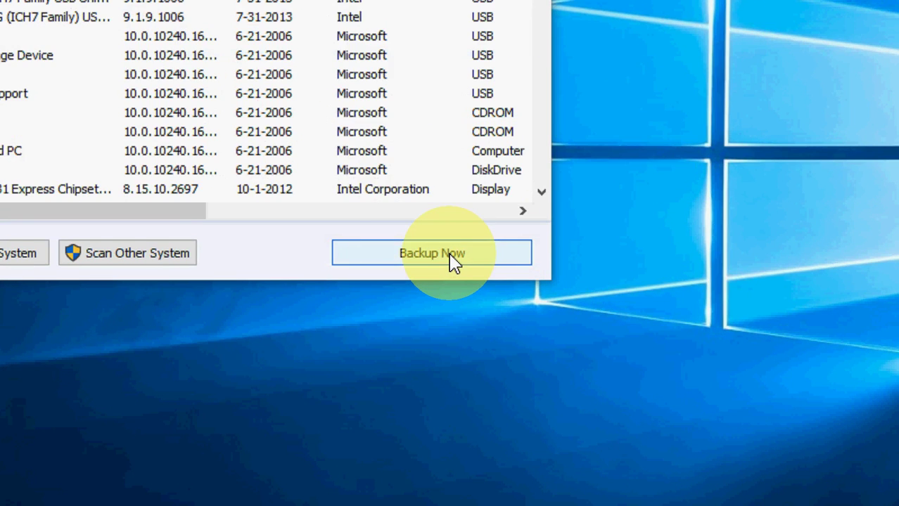
{"action": "left_click", "coordinate": [552, 318]}
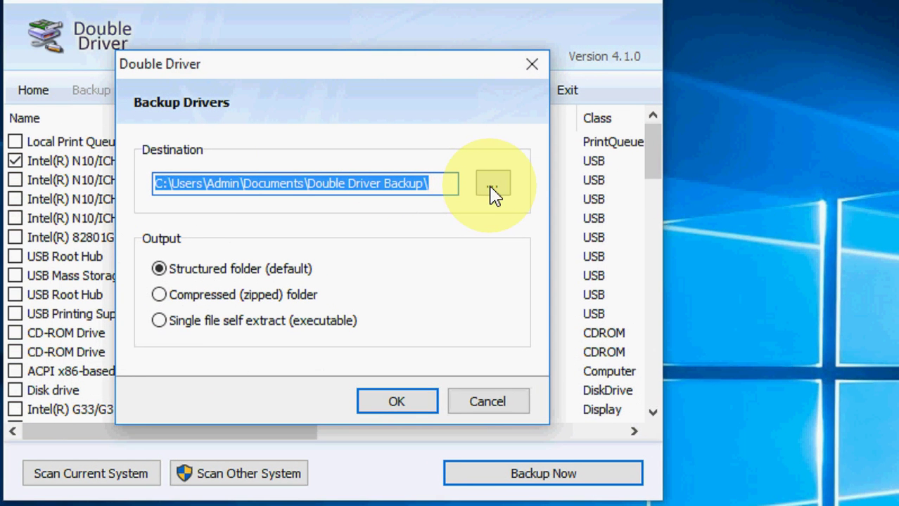
- Back up the ticked Intel USB driver as a structured folder to the Desktop
{"action": "left_click", "coordinate": [493, 185]}
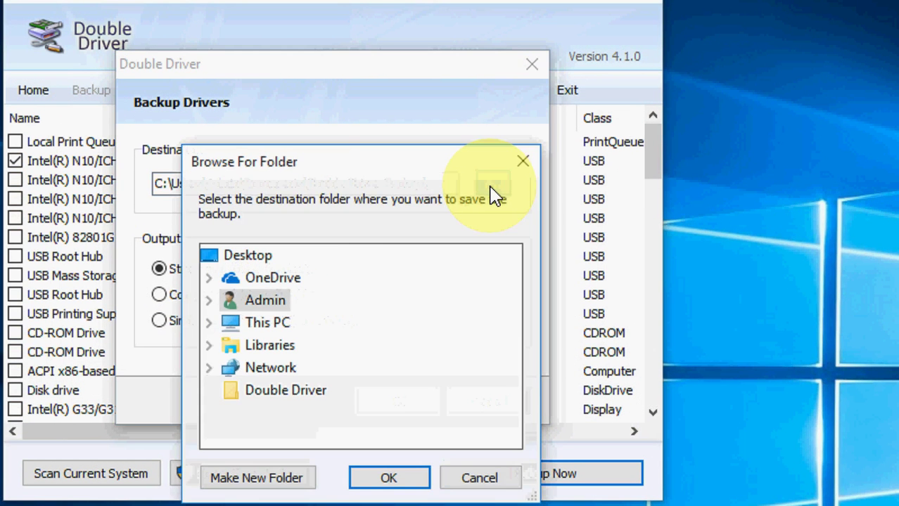
{"action": "left_click", "coordinate": [266, 259]}
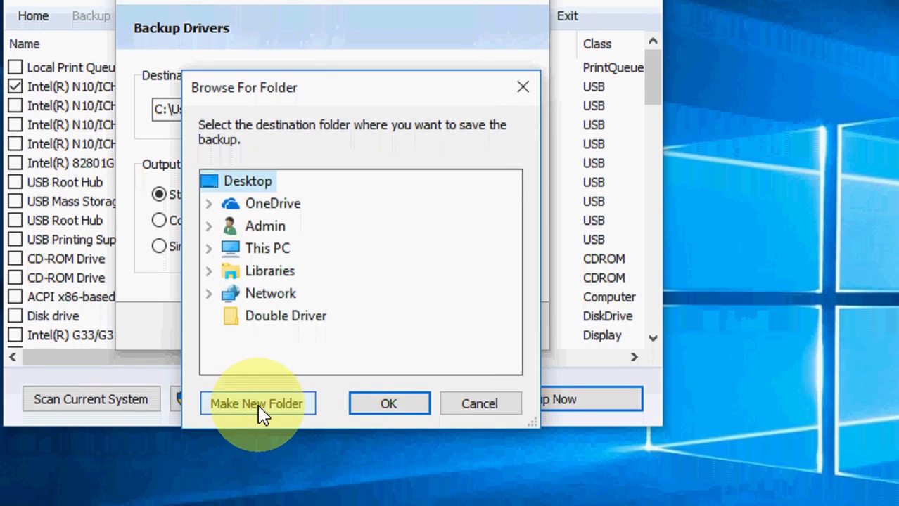
{"action": "left_click", "coordinate": [362, 396]}
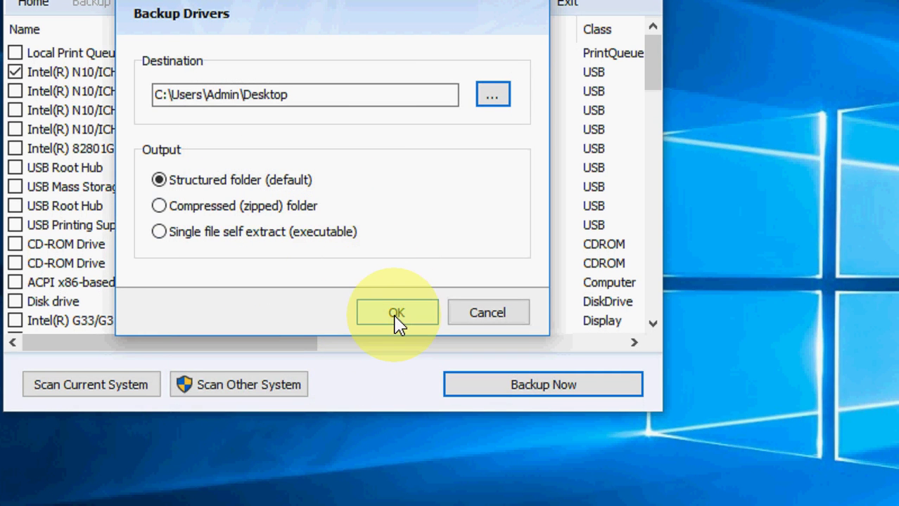
{"action": "left_click", "coordinate": [397, 314]}
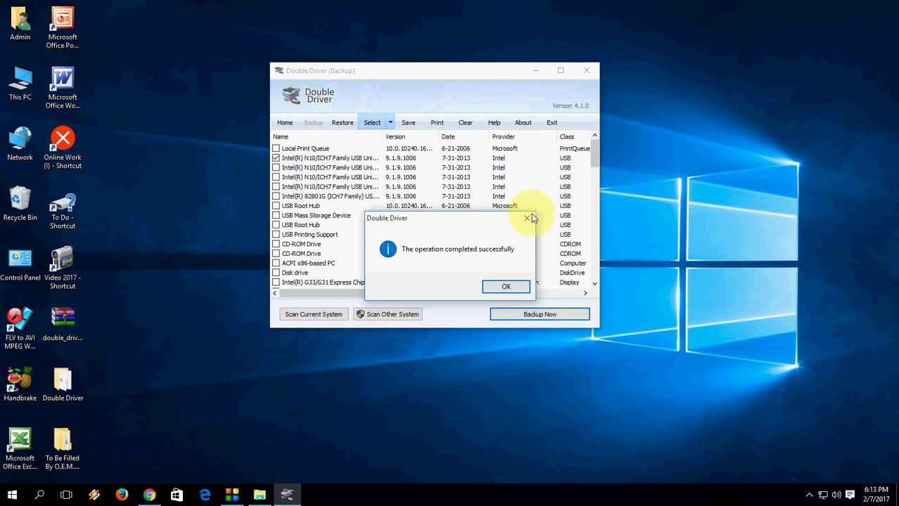
- Dismiss the success message, close Double Driver, and move the backup folder beside the Double Driver folder
{"action": "left_click", "coordinate": [504, 286]}
{"action": "left_click", "coordinate": [586, 70]}
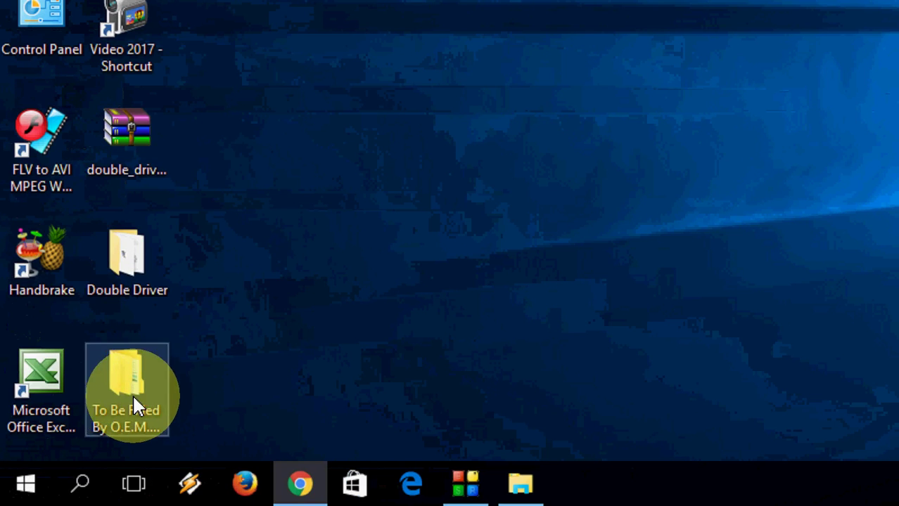
{"action": "left_click_drag", "start_coordinate": [62, 444], "coordinate": [124, 389]}
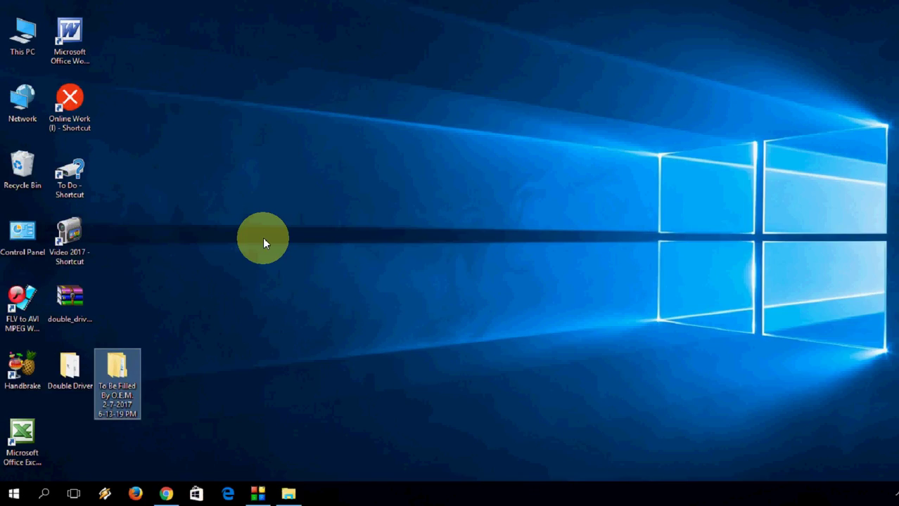
{"action": "right_click", "coordinate": [250, 192]}
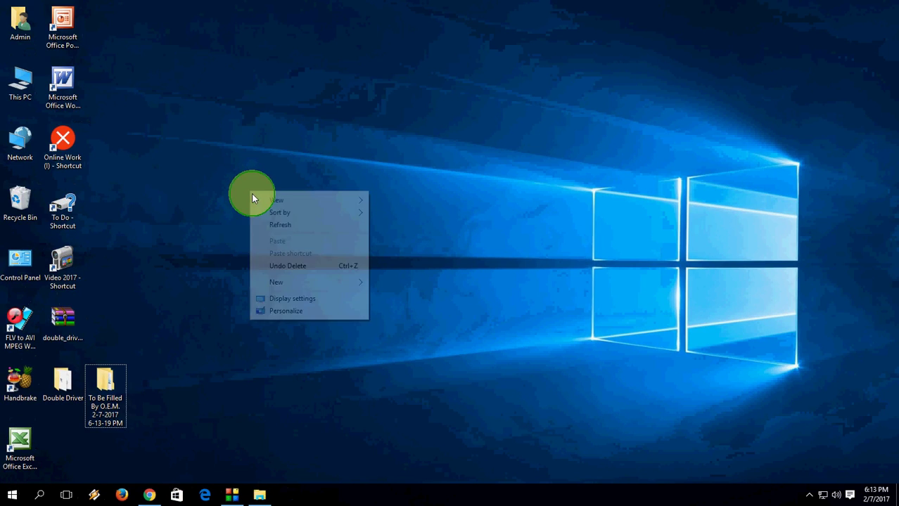
{"action": "left_click", "coordinate": [276, 227]}
- Close the Double Driver file window and refresh the desktop several times
{"action": "left_click", "coordinate": [258, 492]}
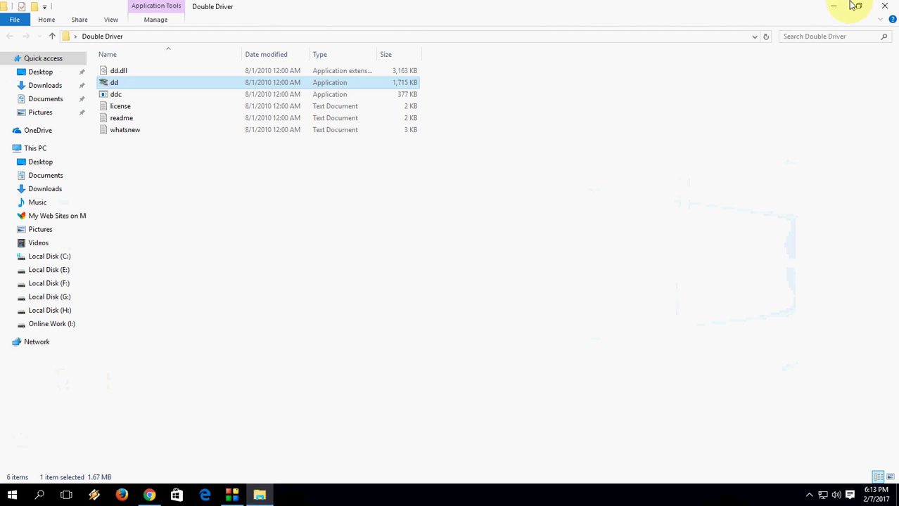
{"action": "left_click", "coordinate": [883, 7]}
{"action": "right_click", "coordinate": [395, 131]}
{"action": "left_click", "coordinate": [420, 167]}
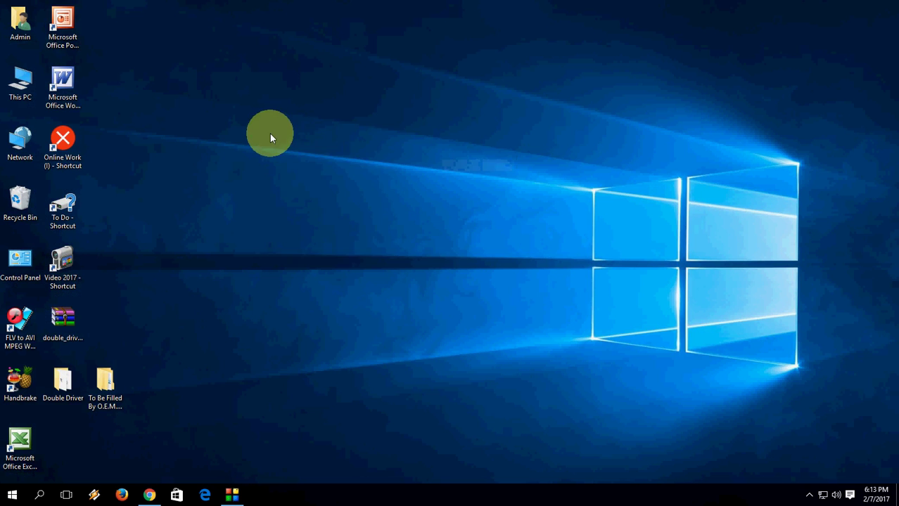
{"action": "right_click", "coordinate": [269, 134]}
{"action": "left_click", "coordinate": [294, 167]}
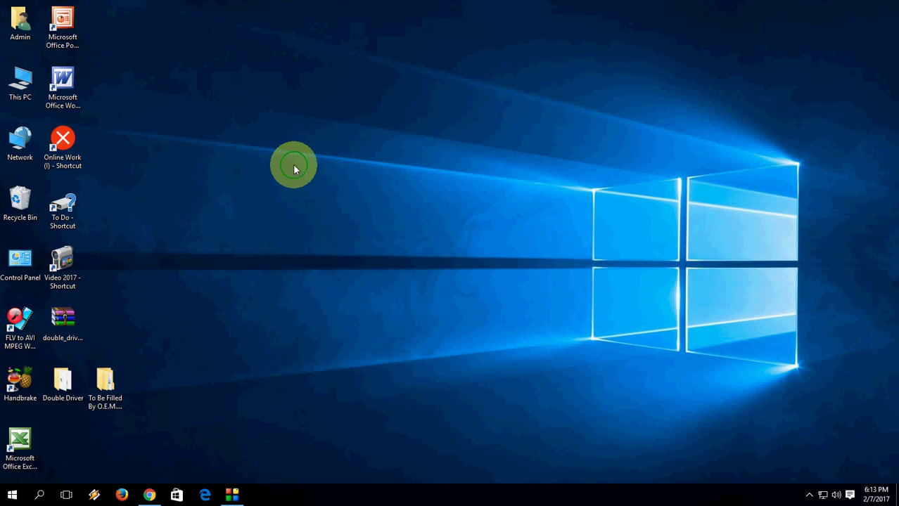
{"action": "right_click", "coordinate": [292, 164]}
{"action": "left_click", "coordinate": [307, 199]}
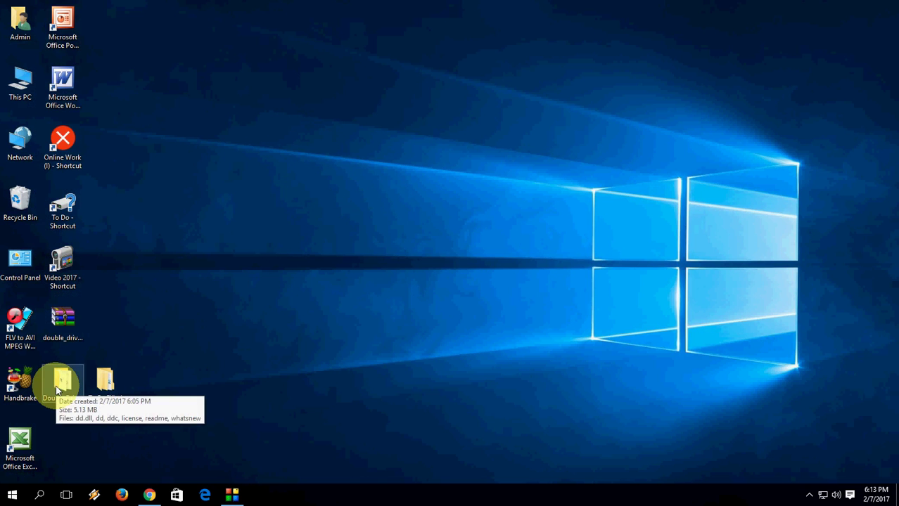
- Relaunch dd from the Double Driver folder as administrator, then minimize Explorer
{"action": "double_click", "coordinate": [58, 391]}
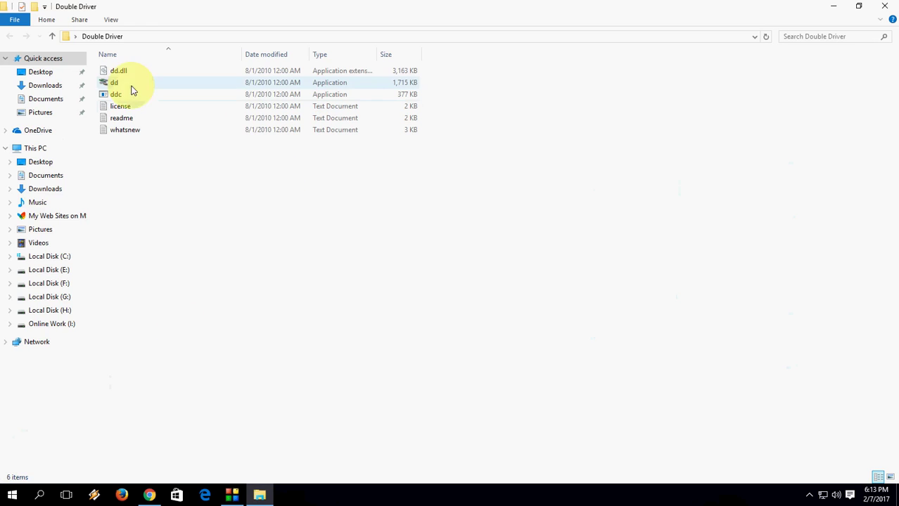
{"action": "right_click", "coordinate": [129, 85]}
{"action": "left_click", "coordinate": [124, 84]}
{"action": "right_click", "coordinate": [125, 84]}
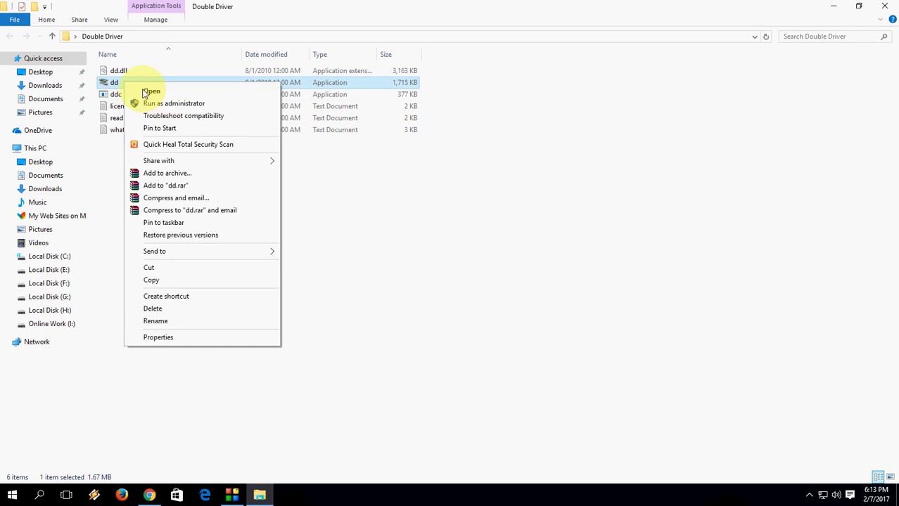
{"action": "left_click", "coordinate": [167, 104]}
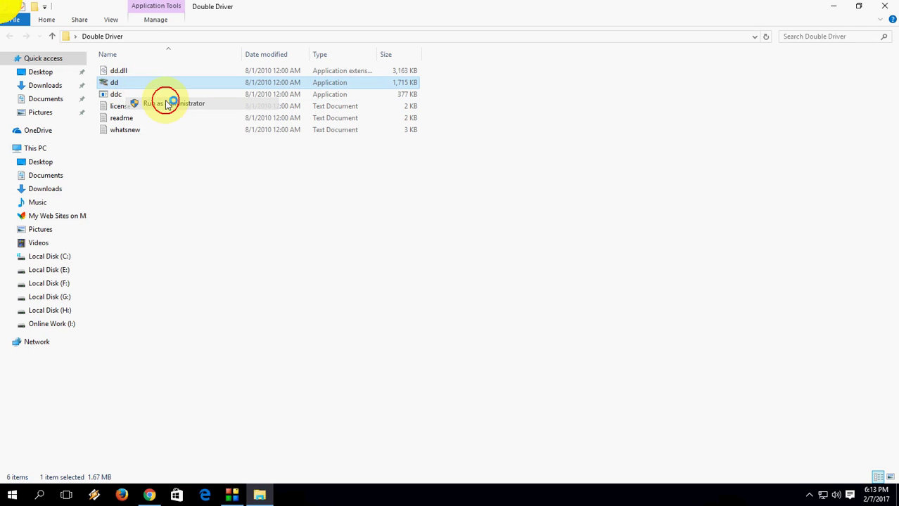
{"action": "left_click", "coordinate": [828, 6]}
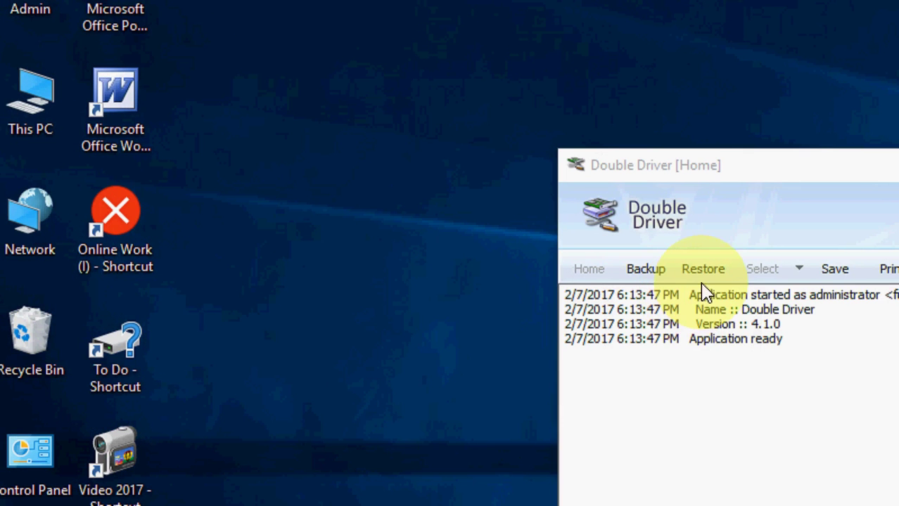
- Switch to Restore and point Locate Backup at the Desktop's To Be Filled By O.E.M. folder
{"action": "left_click", "coordinate": [356, 167]}
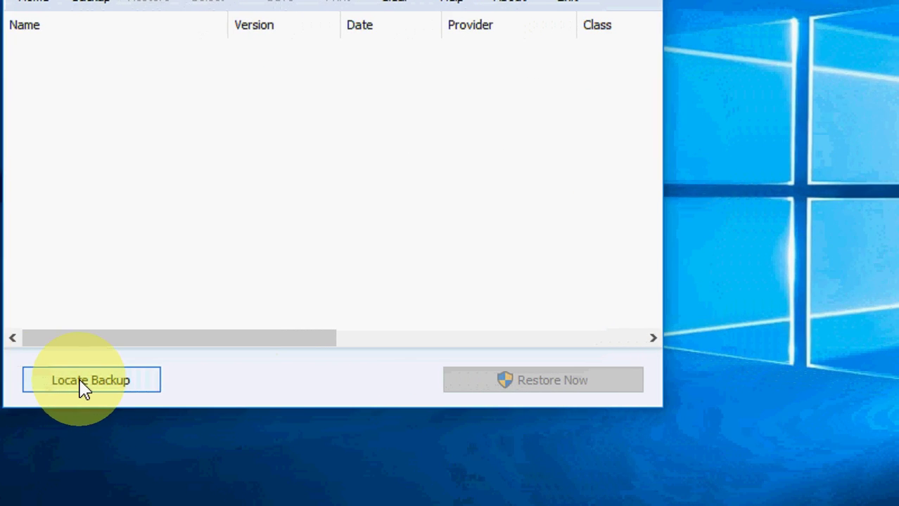
{"action": "left_click", "coordinate": [57, 383]}
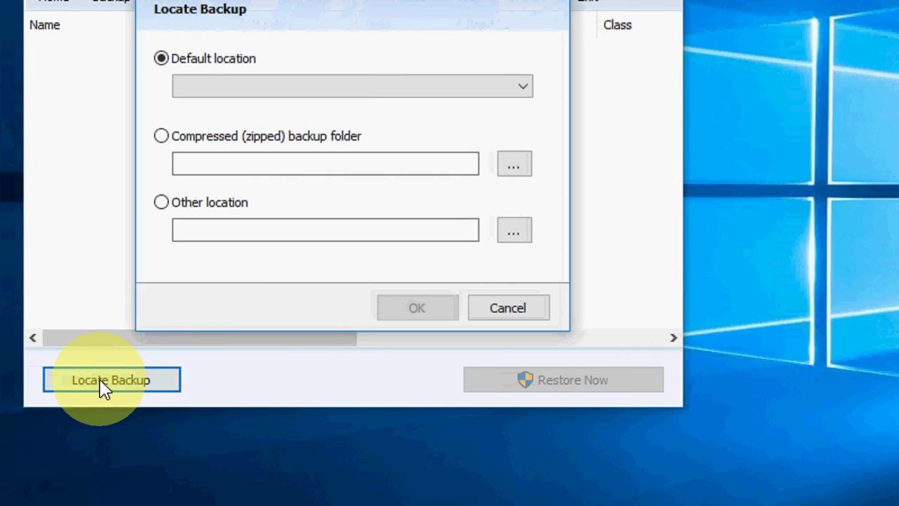
{"action": "left_click", "coordinate": [166, 204]}
{"action": "left_click", "coordinate": [518, 232]}
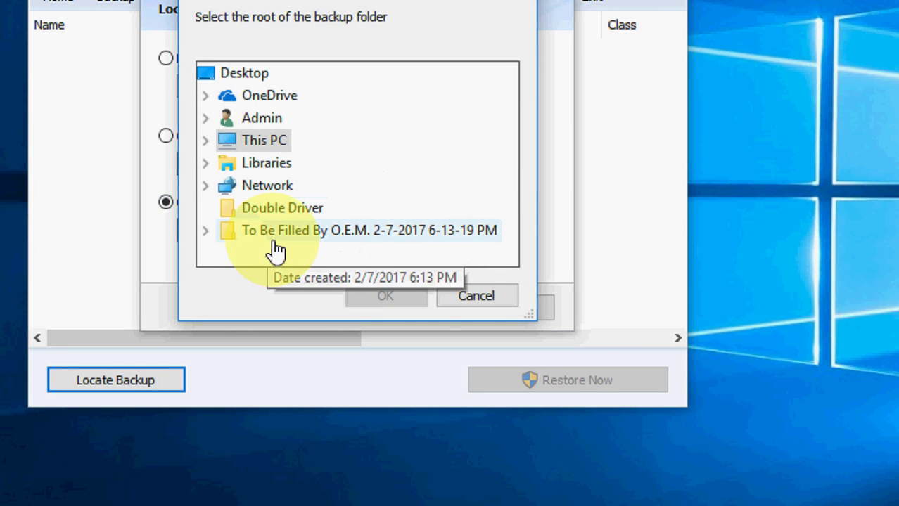
{"action": "left_click", "coordinate": [273, 236]}
{"action": "left_click_drag", "start_coordinate": [290, 266], "coordinate": [224, 262]}
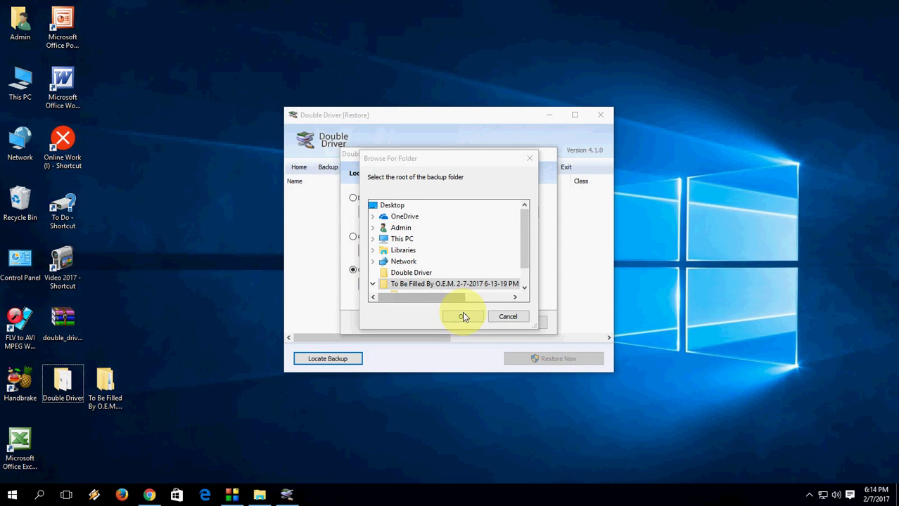
{"action": "left_click", "coordinate": [462, 318]}
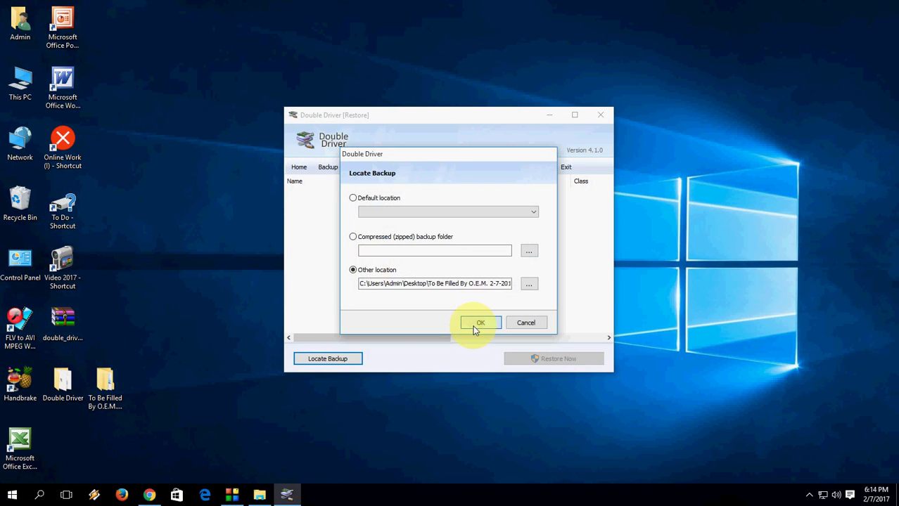
{"action": "left_click", "coordinate": [474, 322]}
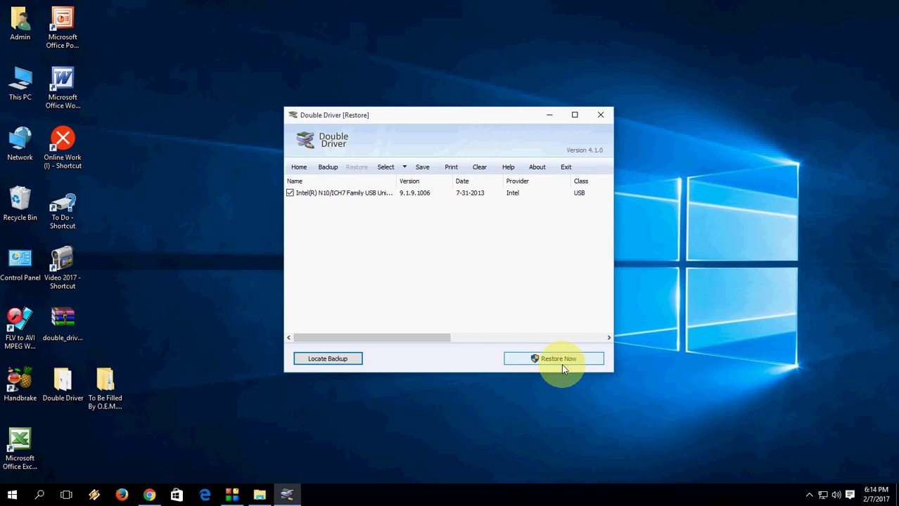
- Load the located backup and start restoring the ticked Intel N10/ICH7 USB driver
{"action": "left_click", "coordinate": [562, 366]}
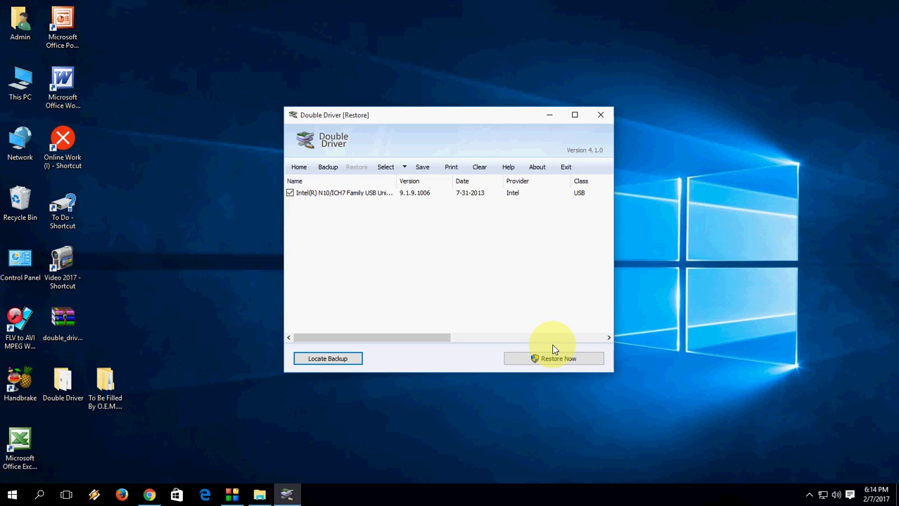
{"action": "left_click", "coordinate": [553, 350]}
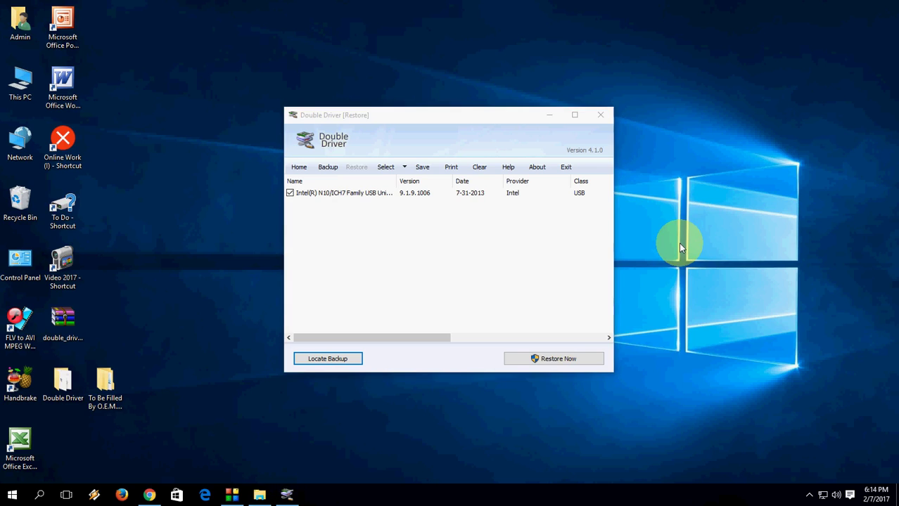